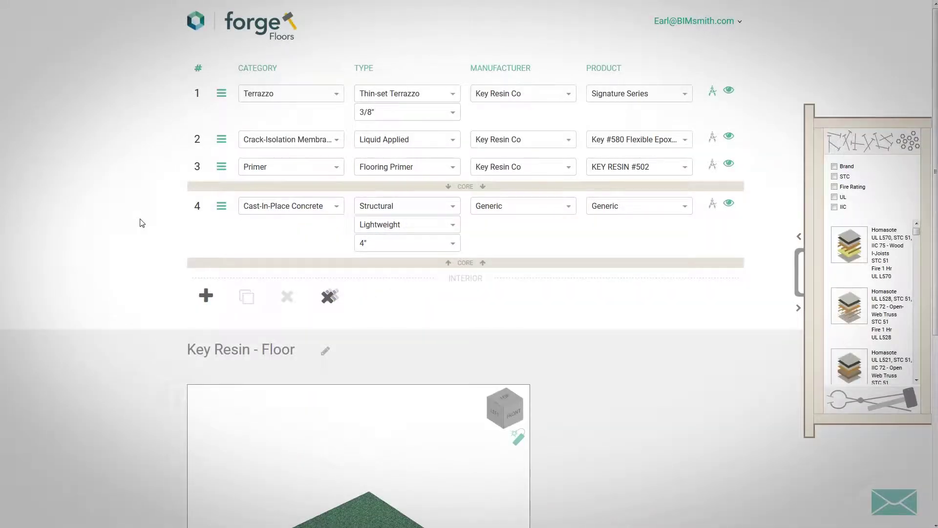
scroll(141, 223, "down", 5)
Step: Explode and orbit the floor preview, then reopen Key Resin - Floor for editing
left_click(517, 159)
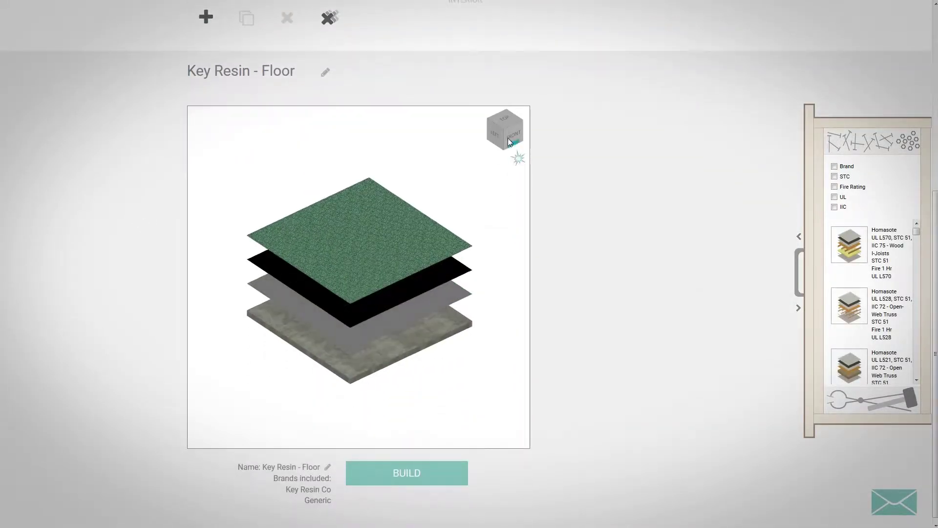
mouse_move(508, 139)
left_mouse_down()
mouse_move(494, 125)
mouse_move(517, 128)
left_mouse_up()
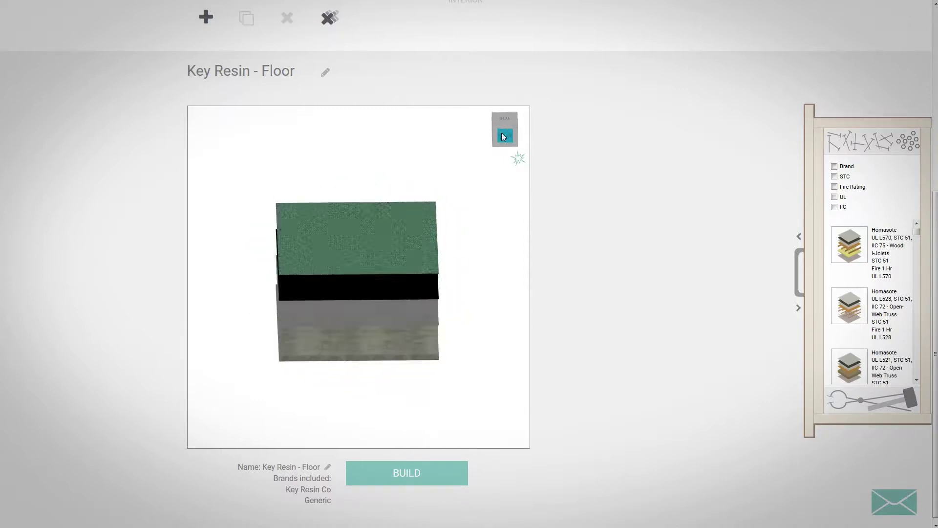
left_click(512, 128)
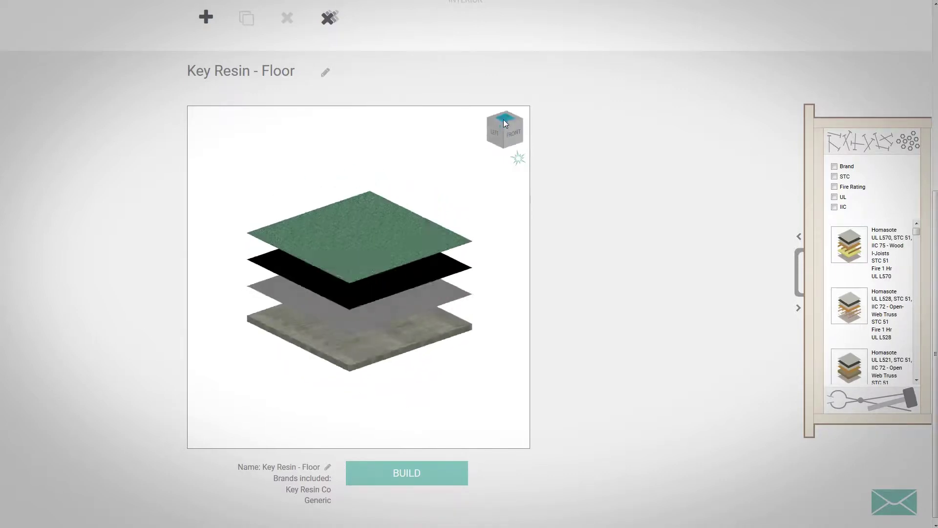
left_click(518, 158)
mouse_move(211, 155)
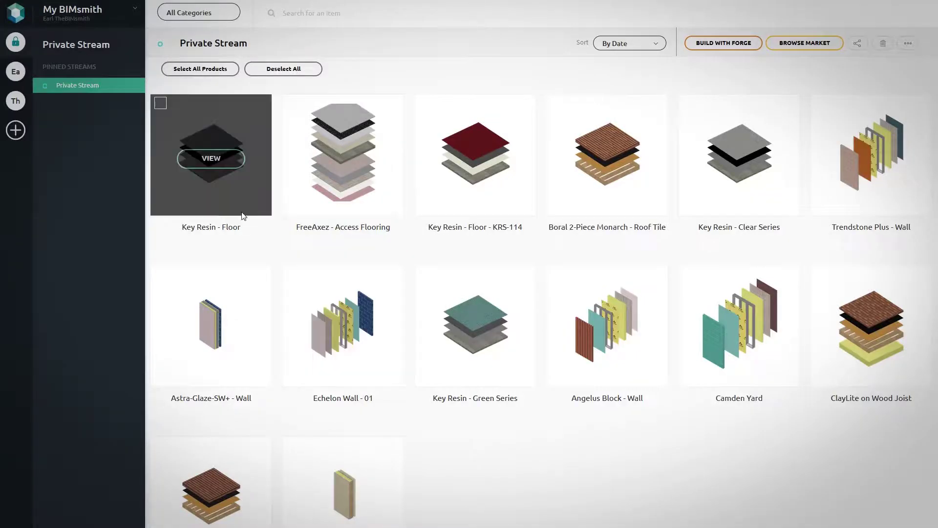
left_click(205, 165)
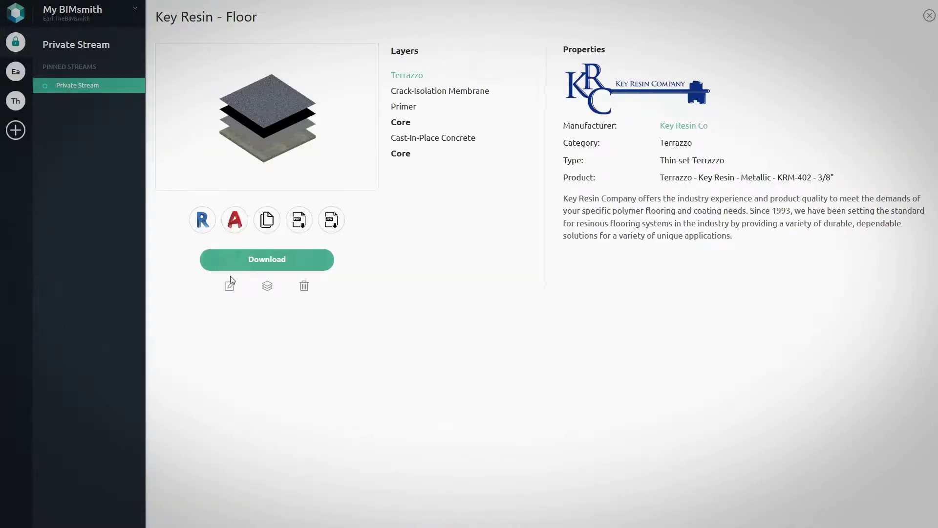
left_click(230, 287)
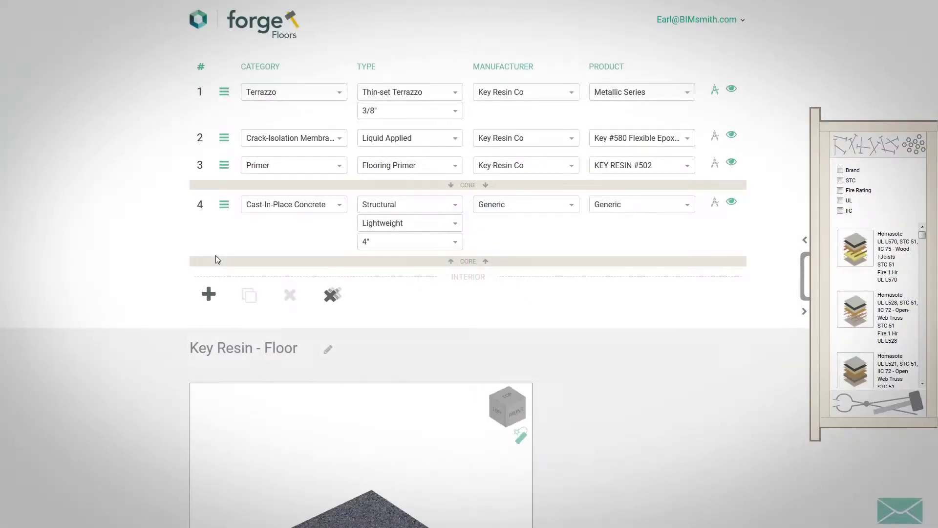
Step: Compare Metallic finishes KRM-401 and KRM-400 on layer 1 and save the choice
left_click(715, 93)
left_click(316, 110)
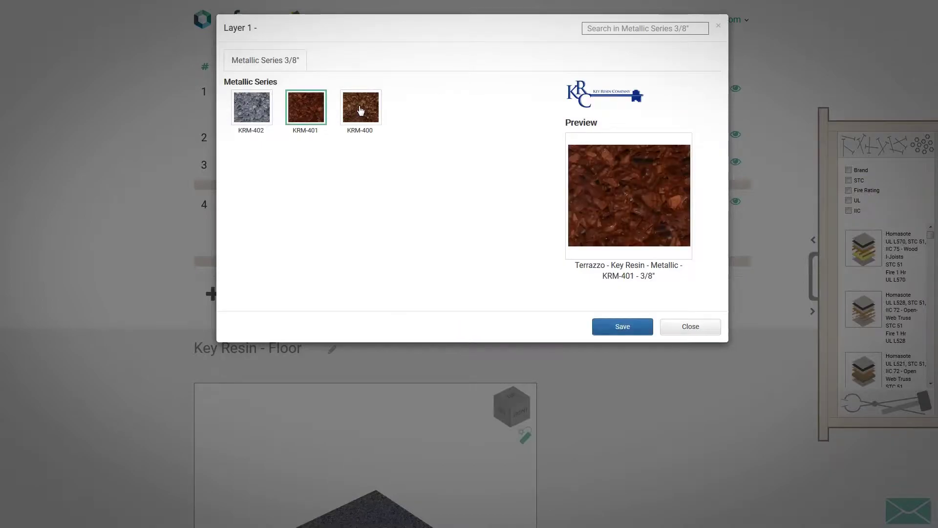
left_click(362, 111)
left_click(619, 327)
scroll(617, 330, "down", 5)
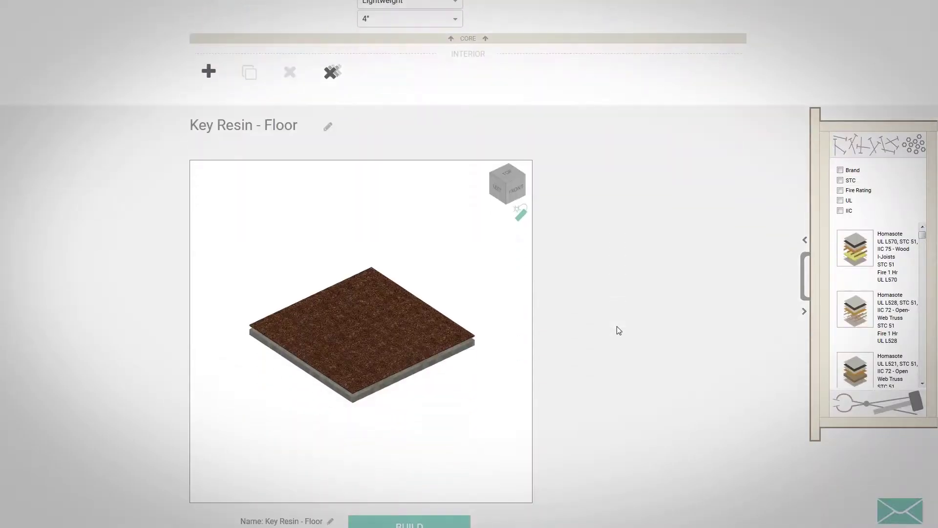
Step: Explode the preview, switch layer 1 to Clear Series, and save a KRK-606 to KRK-610 finish
left_click(518, 211)
scroll(556, 232, "up", 5)
left_click(641, 92)
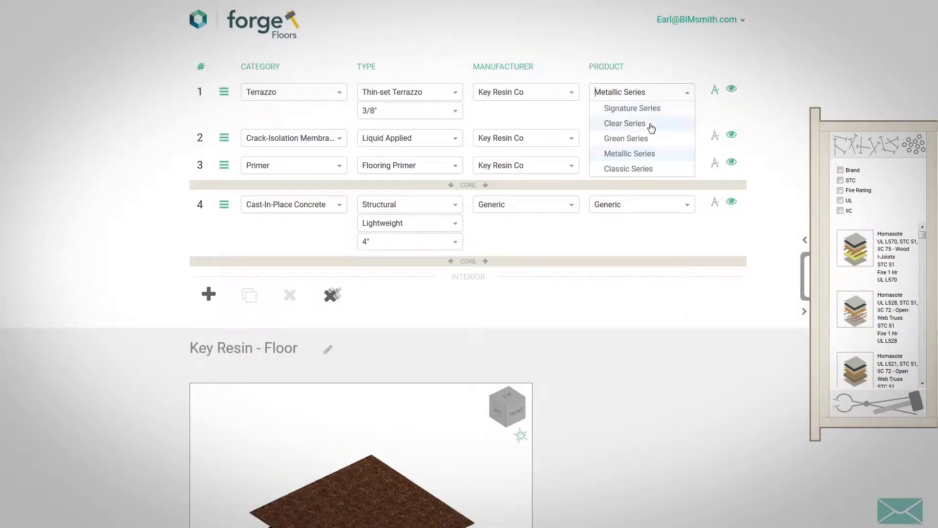
left_click(630, 121)
left_click(715, 89)
left_click(251, 107)
left_click(305, 107)
left_click(360, 108)
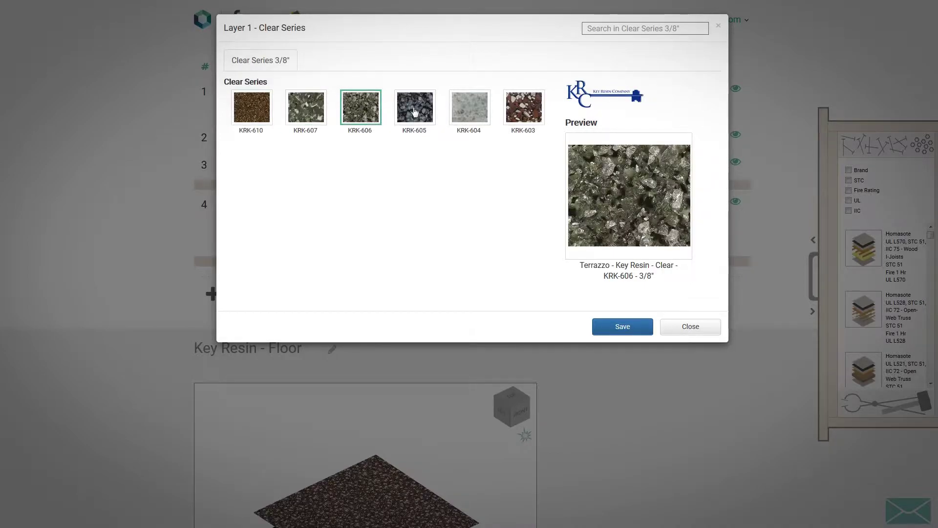
left_click(414, 107)
left_click(622, 326)
scroll(622, 331, "down", 5)
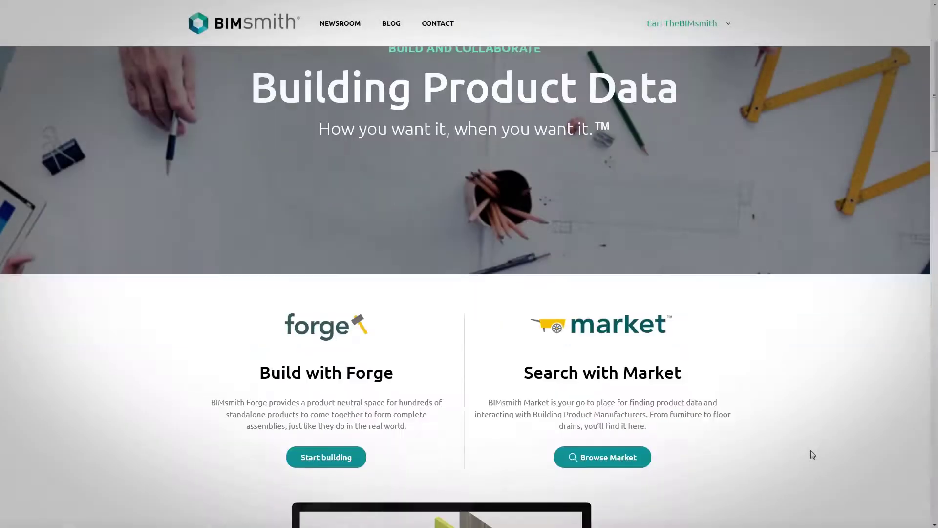
scroll(809, 456, "down", 3)
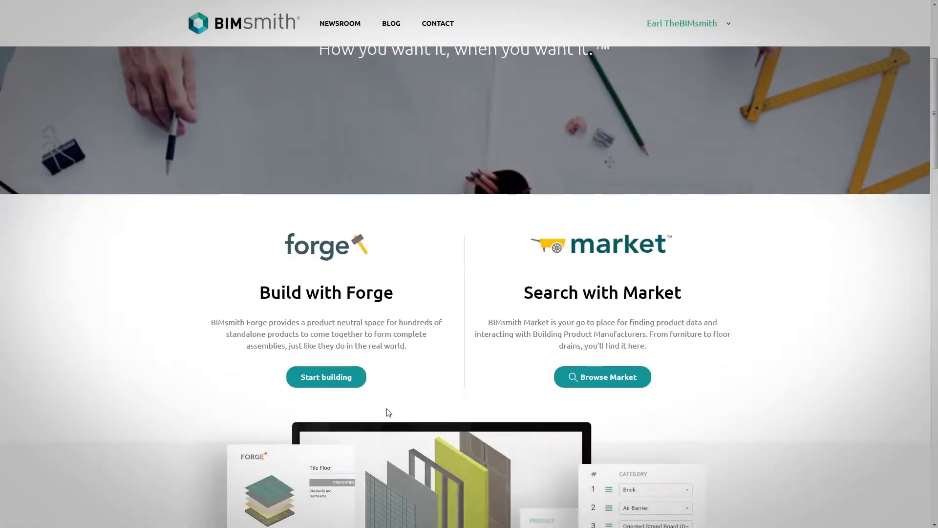
Step: Start building a new assembly and choose Floor as its type
left_click(325, 379)
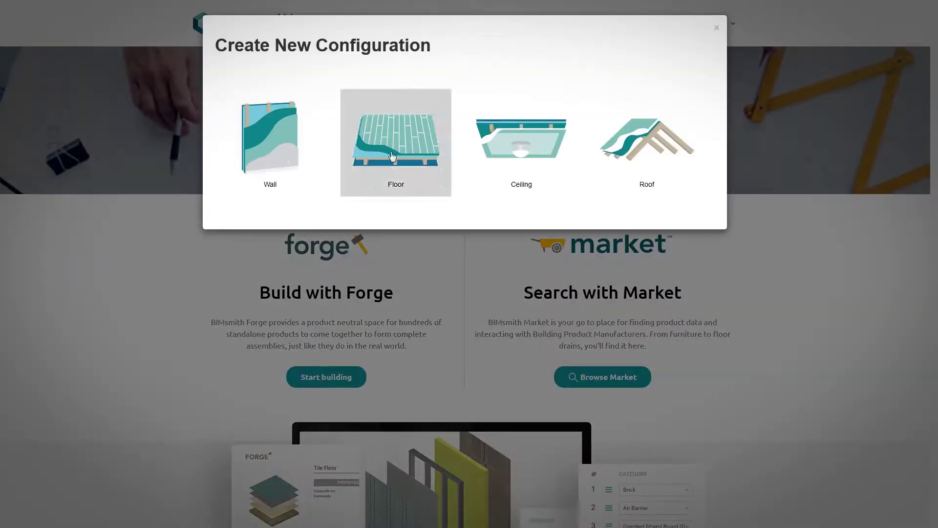
left_click(394, 151)
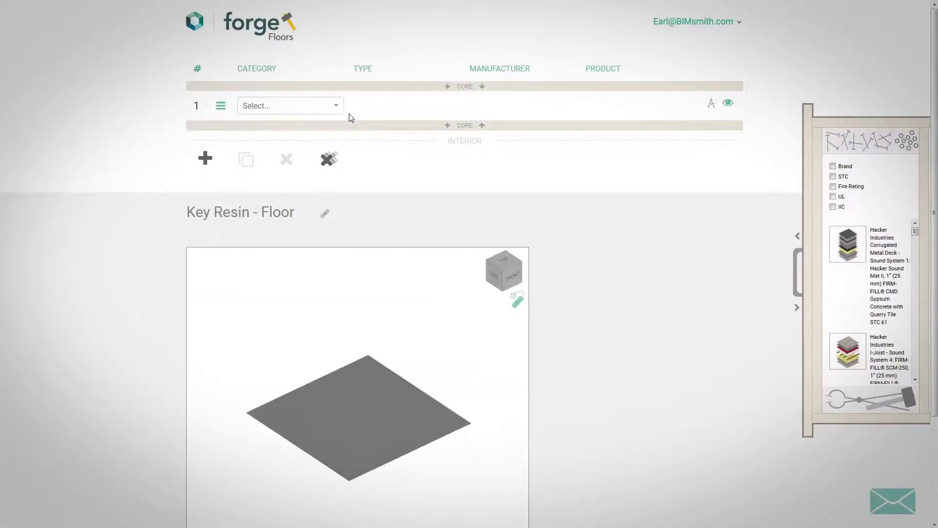
Step: Make layer 1 a 3/8" Thin-set Terrazzo by Key Resin Co
left_click(336, 109)
type("terr")
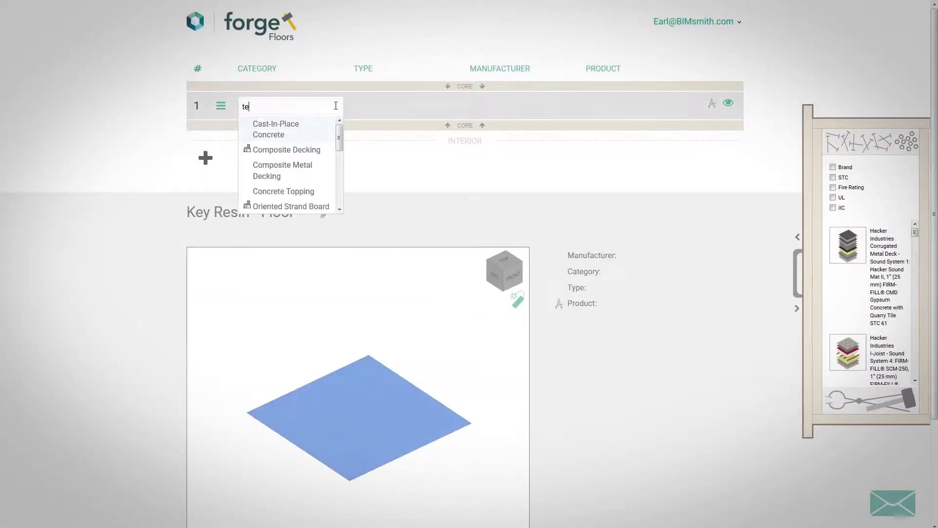
left_click(278, 130)
left_click(452, 108)
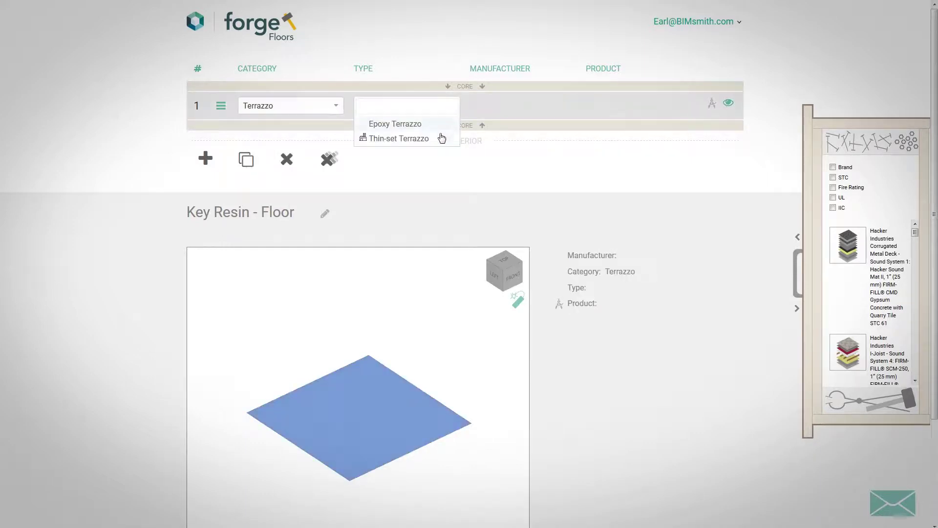
left_click(439, 139)
left_click(452, 125)
left_click(440, 155)
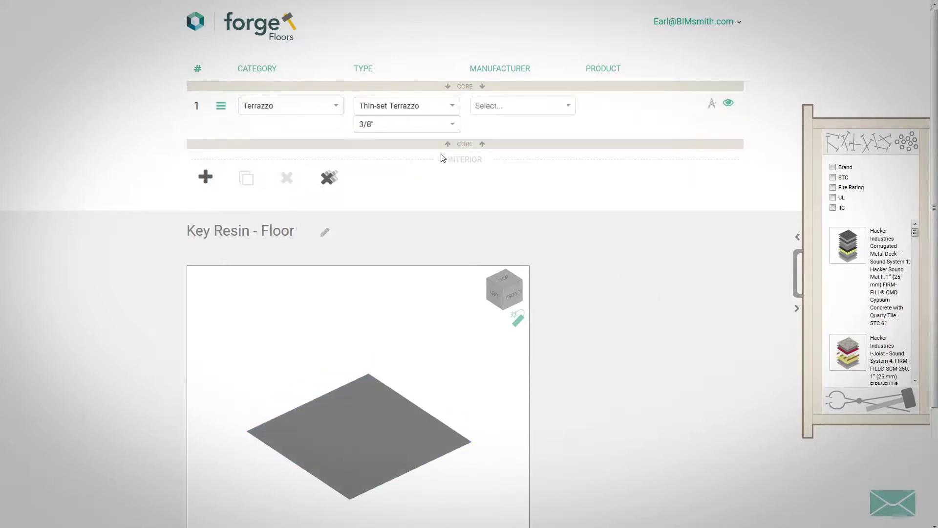
left_click(569, 107)
left_click(514, 125)
Step: Open the Clear Series product and preview KRK-607, KRK-606 and KRK-605 colours
left_click(638, 106)
left_click(677, 139)
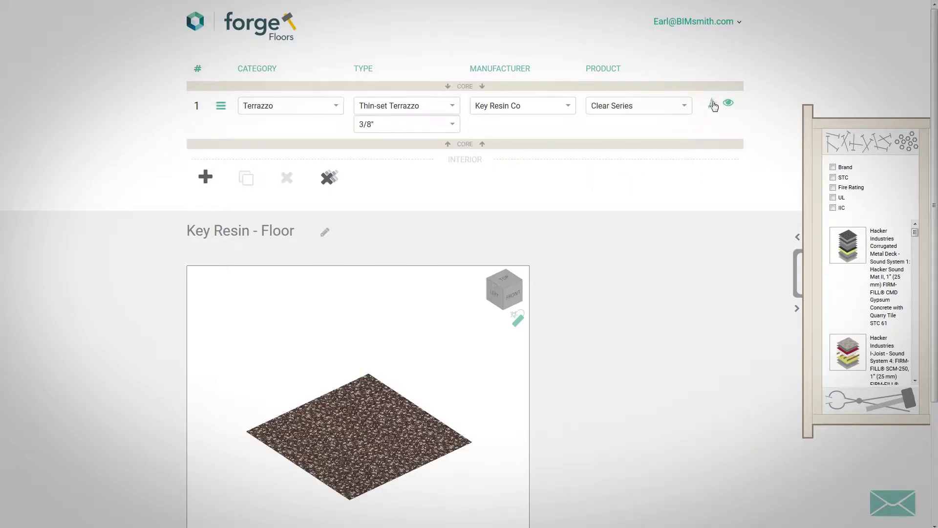
left_click(711, 105)
left_click(294, 118)
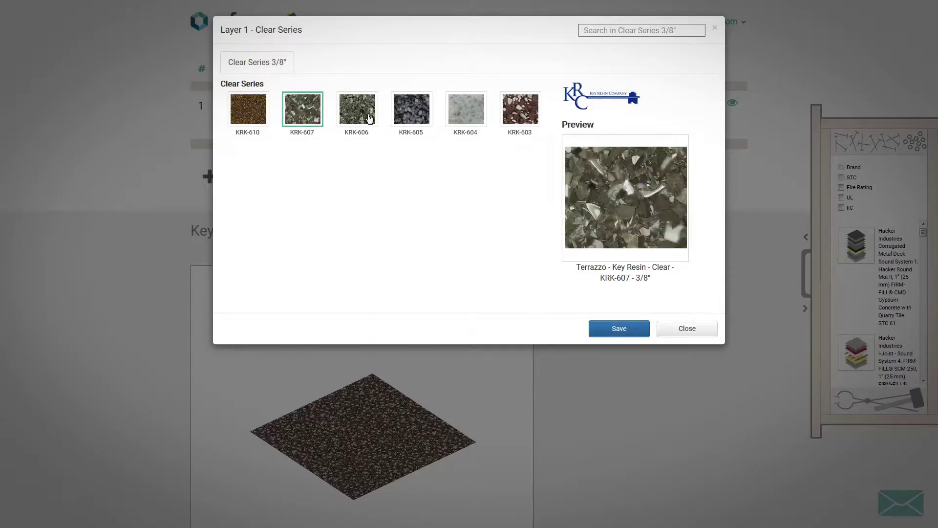
left_click(369, 117)
left_click(412, 115)
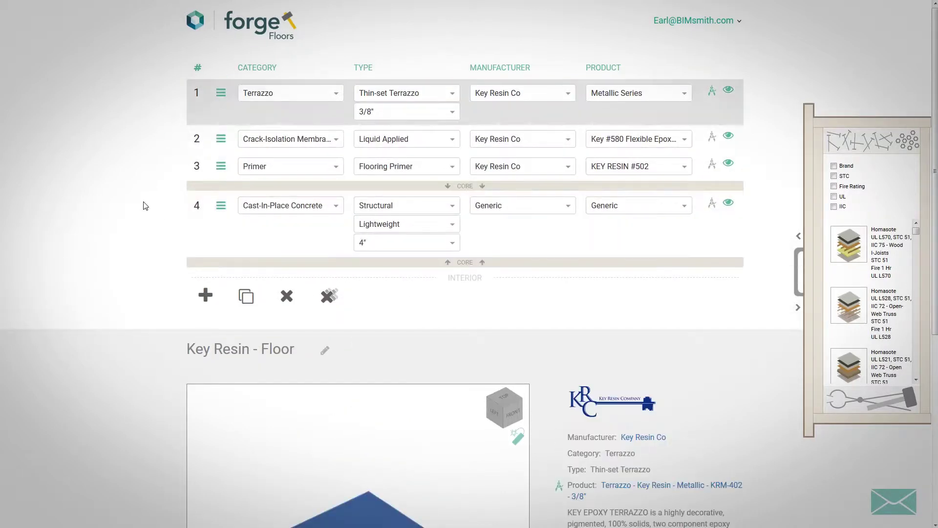
scroll(145, 206, "down", 4)
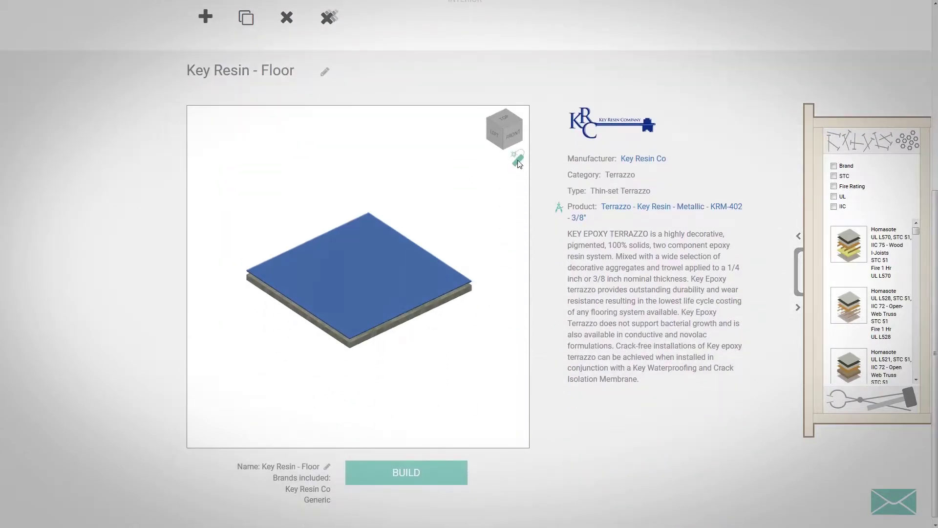
Step: Explode the 3D floor preview and build the Key Resin - Floor assembly
left_click(518, 160)
left_click(409, 476)
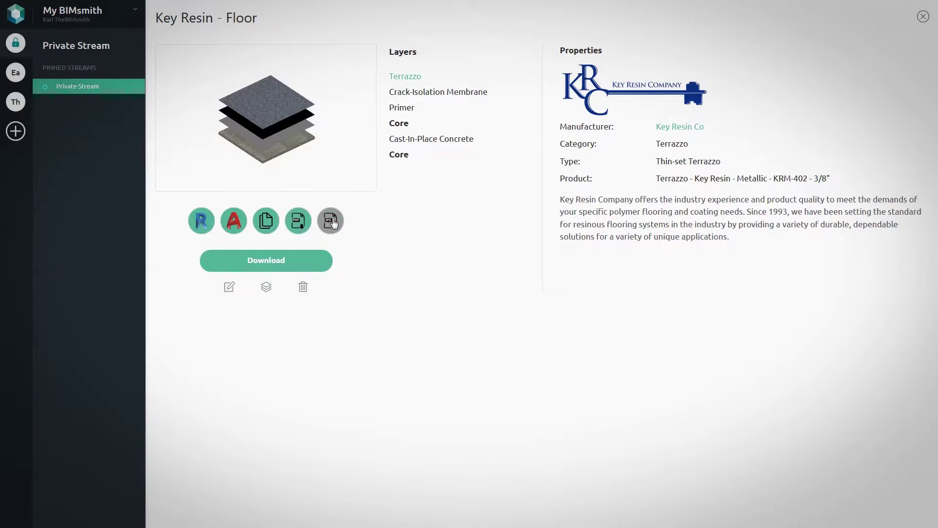
Step: Review the properties of the concrete, primer, membrane and terrazzo layers
left_click(403, 140)
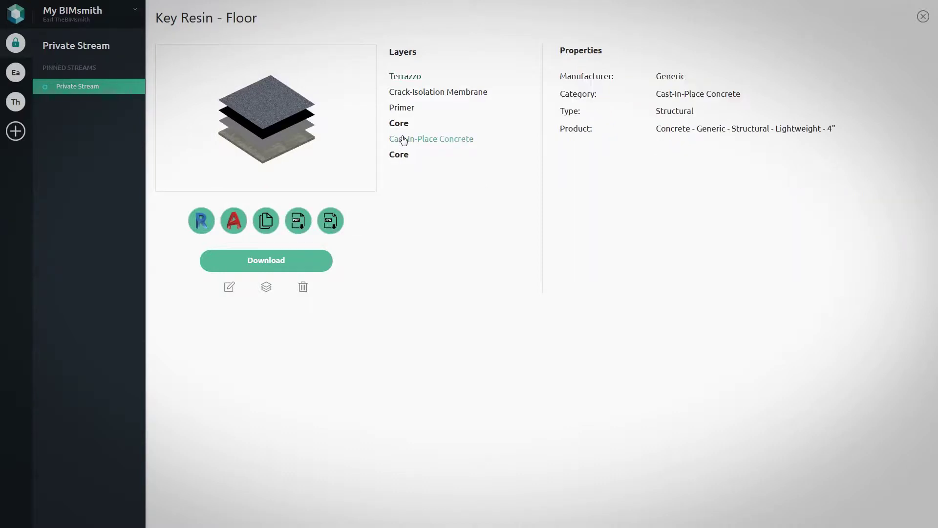
left_click(401, 108)
left_click(403, 94)
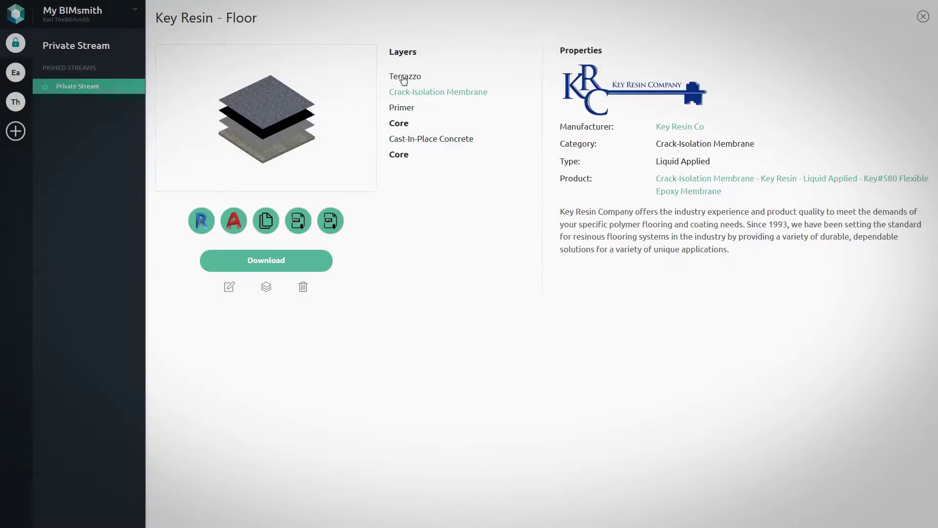
left_click(405, 77)
Step: Download the floor into Revit and open its type assembly from the SECTION view
left_click(266, 260)
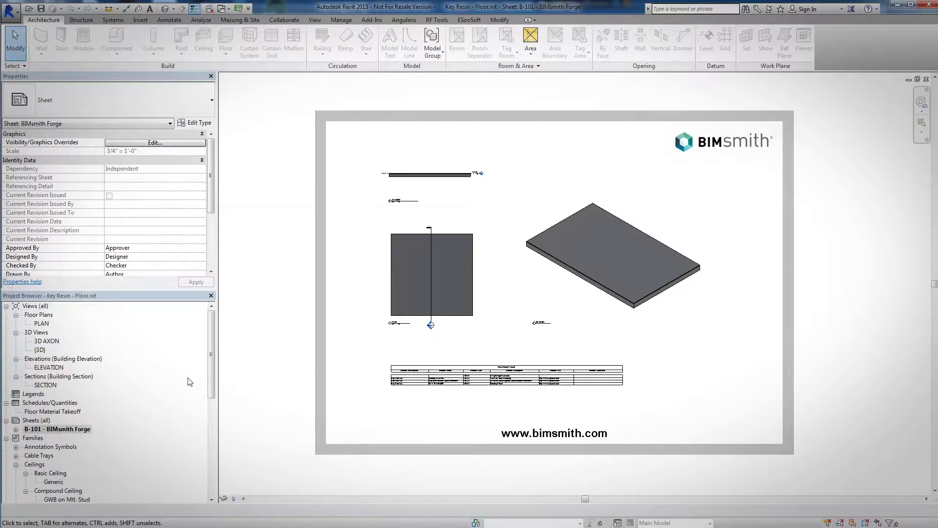
double_click(47, 385)
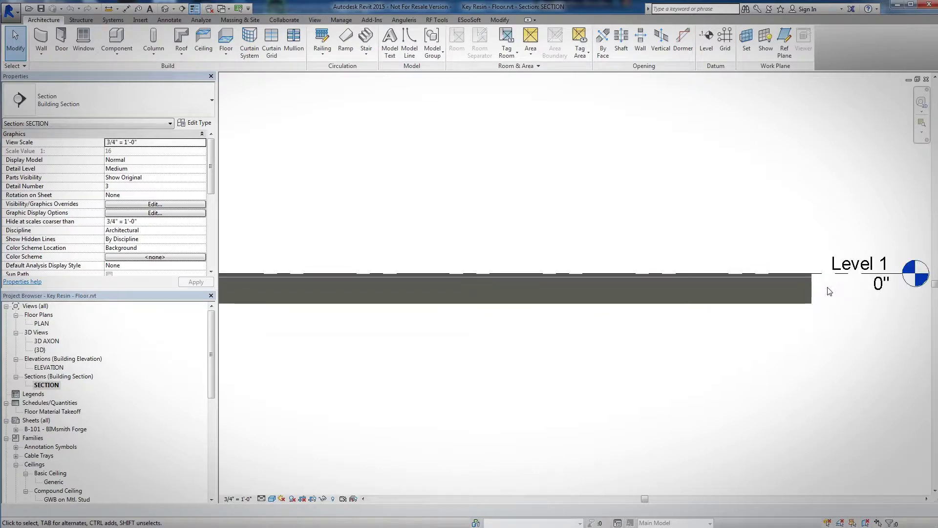
scroll(844, 288, "up", 3)
left_click(786, 290)
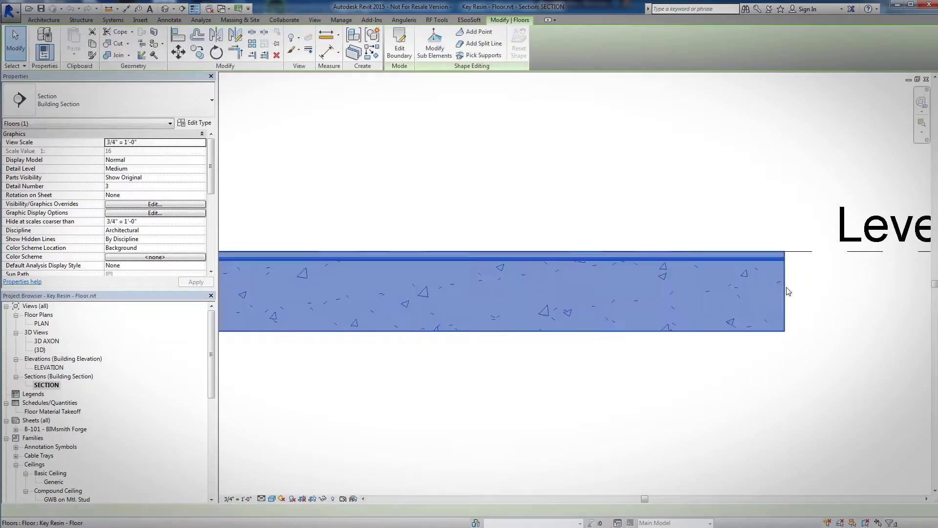
left_click(198, 122)
left_click(596, 163)
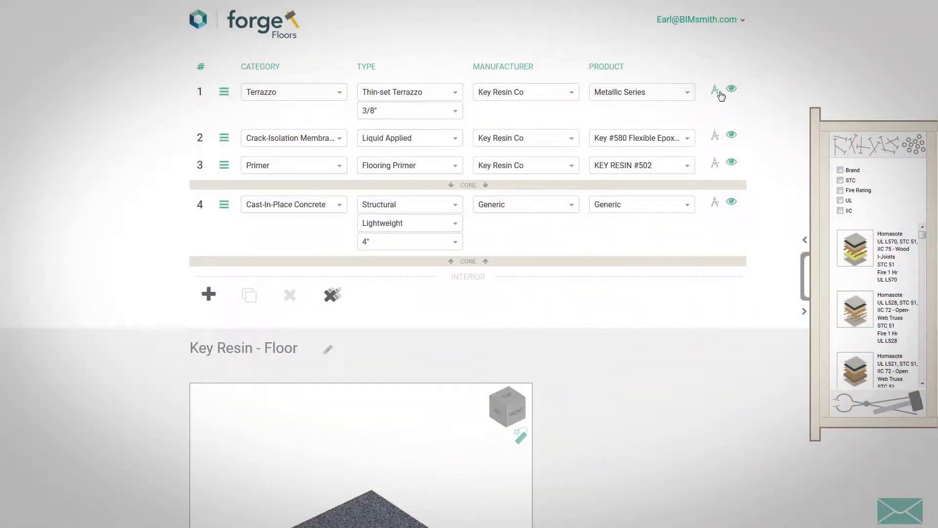
Step: Apply the Metallic KRM-400 colour to the top terrazzo layer
left_click(715, 93)
left_click(319, 108)
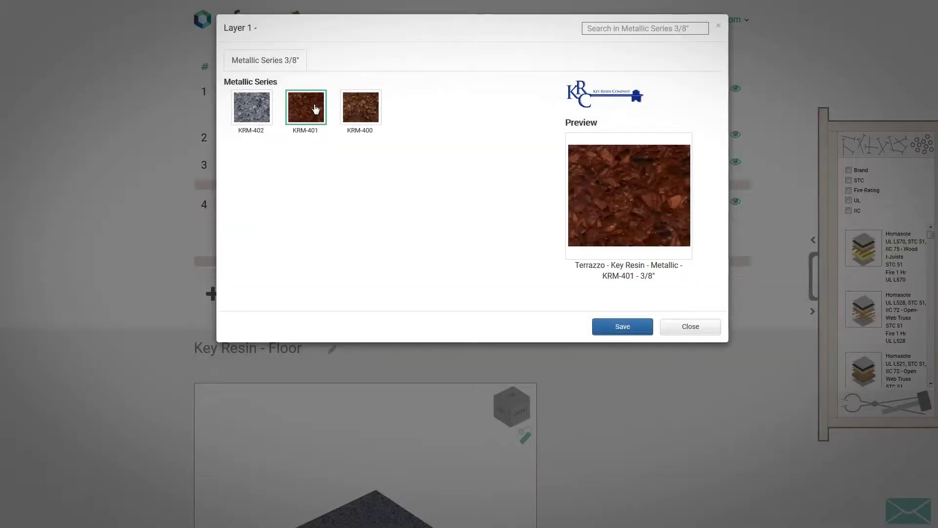
left_click(361, 110)
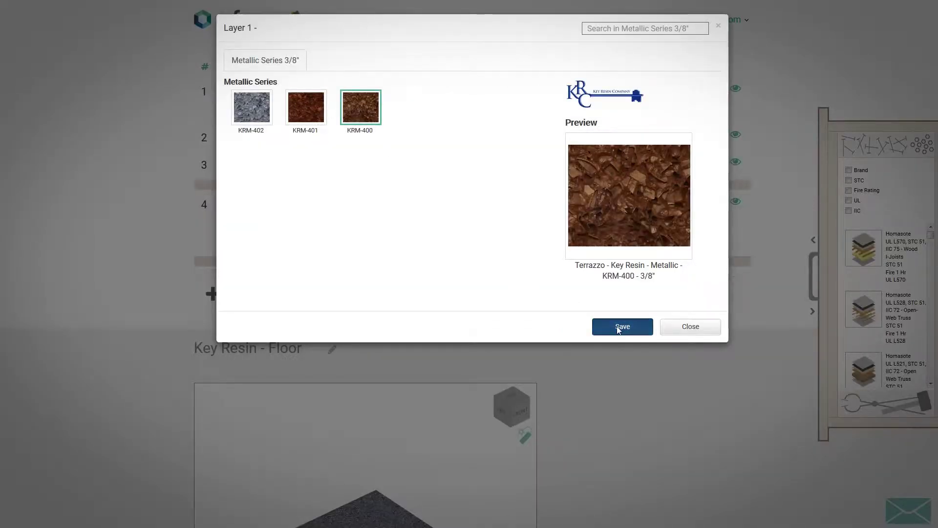
left_click(619, 328)
scroll(618, 331, "down", 3)
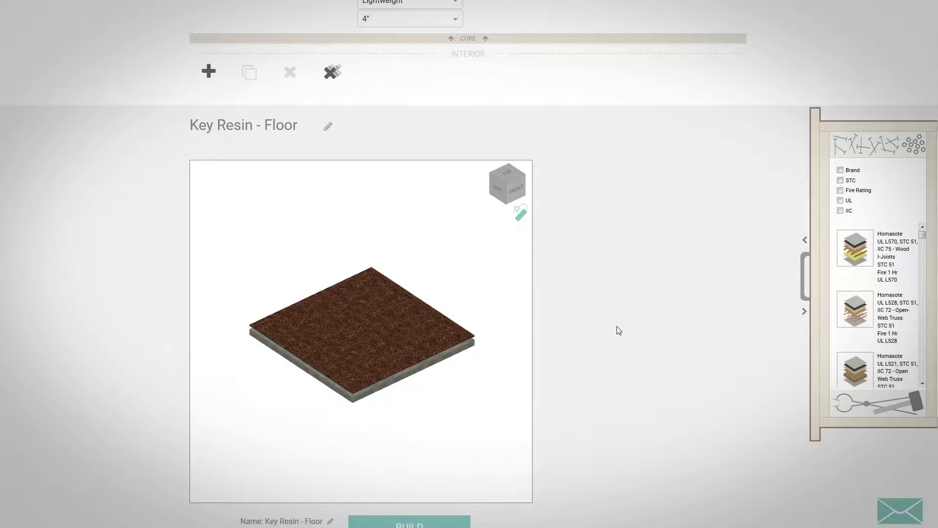
Step: Explode the preview, switch the top layer to Clear Series, and preview KRK-610, KRK-607, KRK-606
left_click(520, 213)
scroll(603, 283, "up", 3)
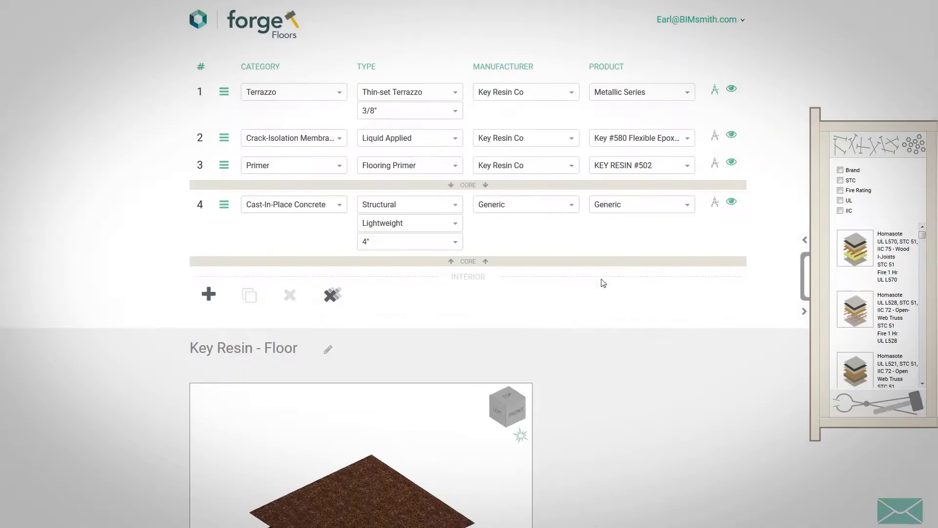
left_click(656, 95)
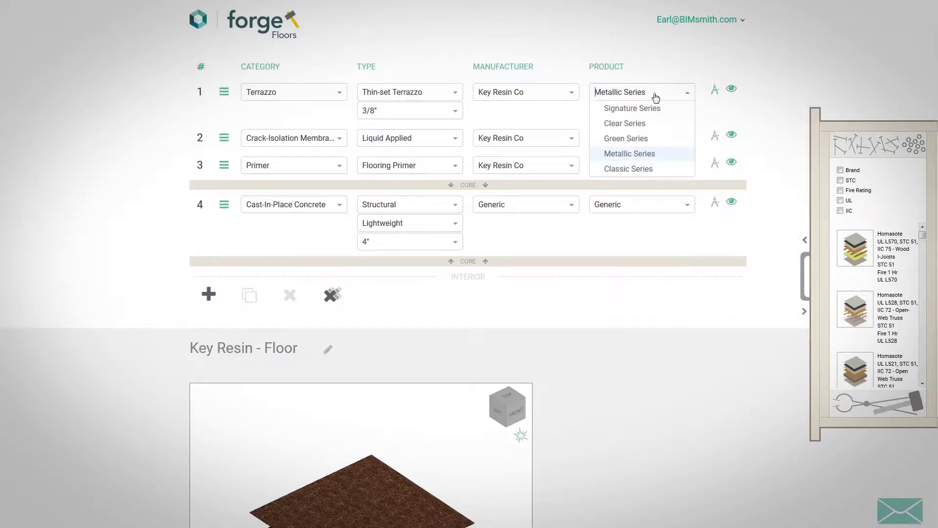
left_click(649, 124)
left_click(715, 90)
left_click(251, 108)
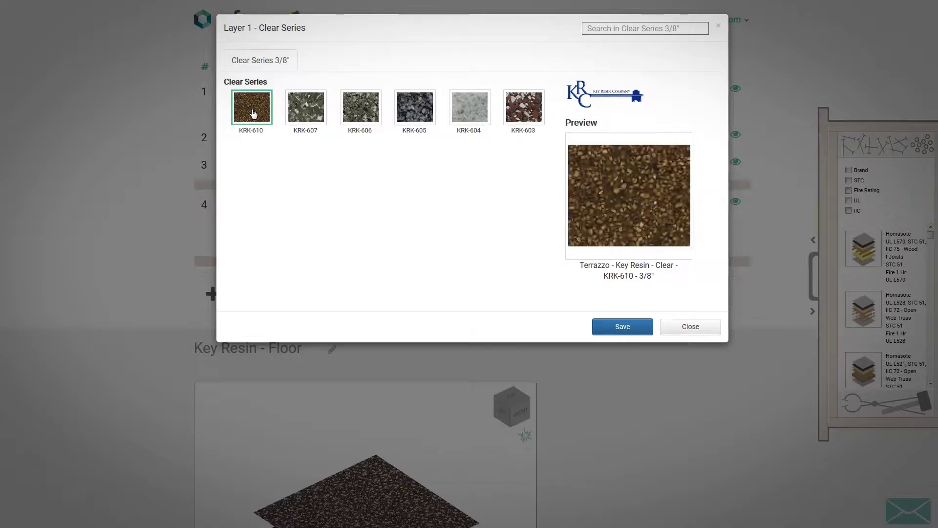
left_click(305, 108)
left_click(360, 108)
Step: Preview KRK-605, then browse Key Resin's Decorative, Industrial and Methyl Methacrylate systems pages
left_click(414, 108)
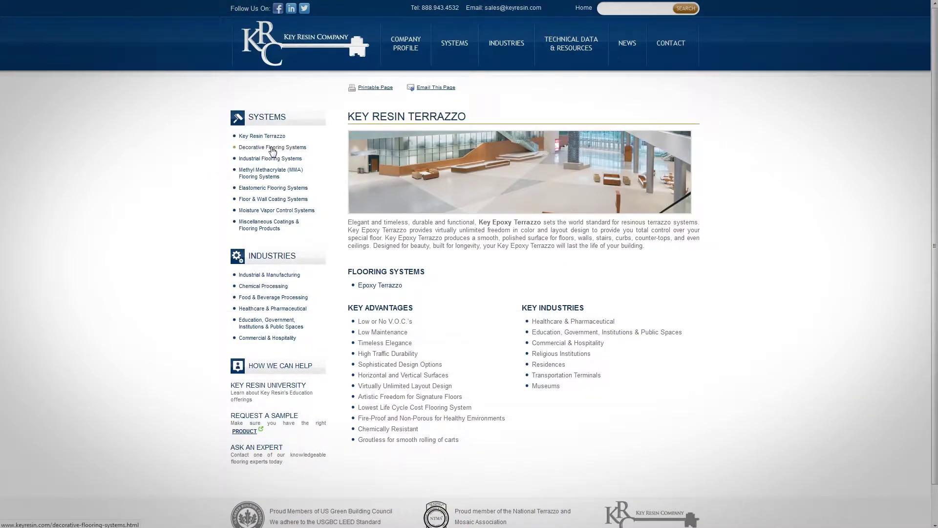
left_click(272, 147)
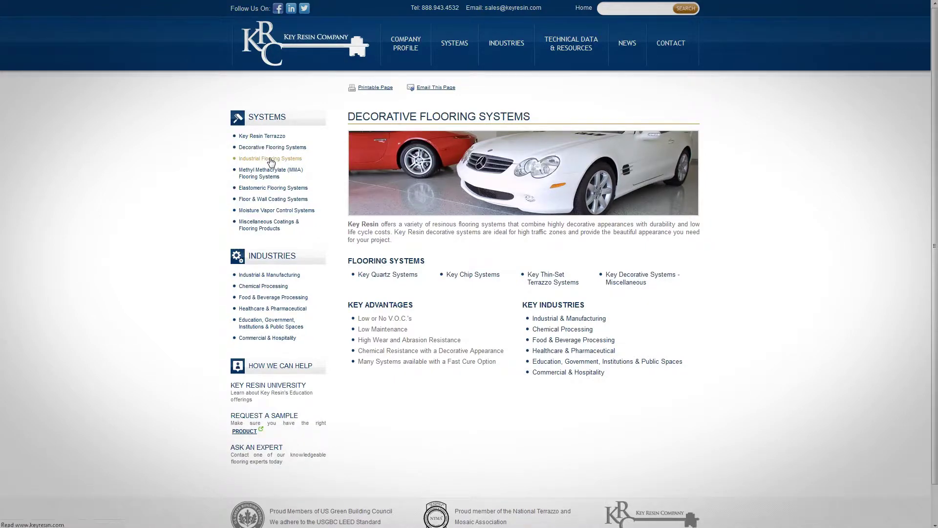
left_click(270, 160)
left_click(266, 173)
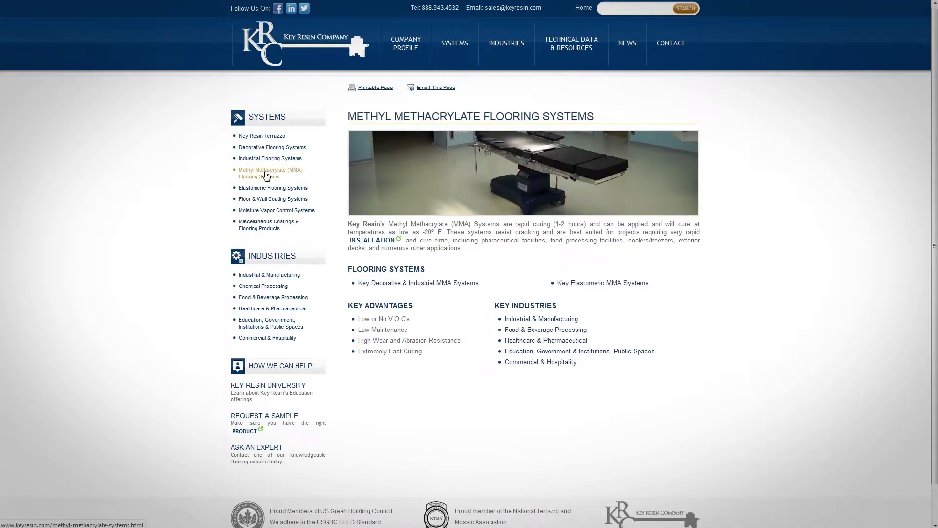